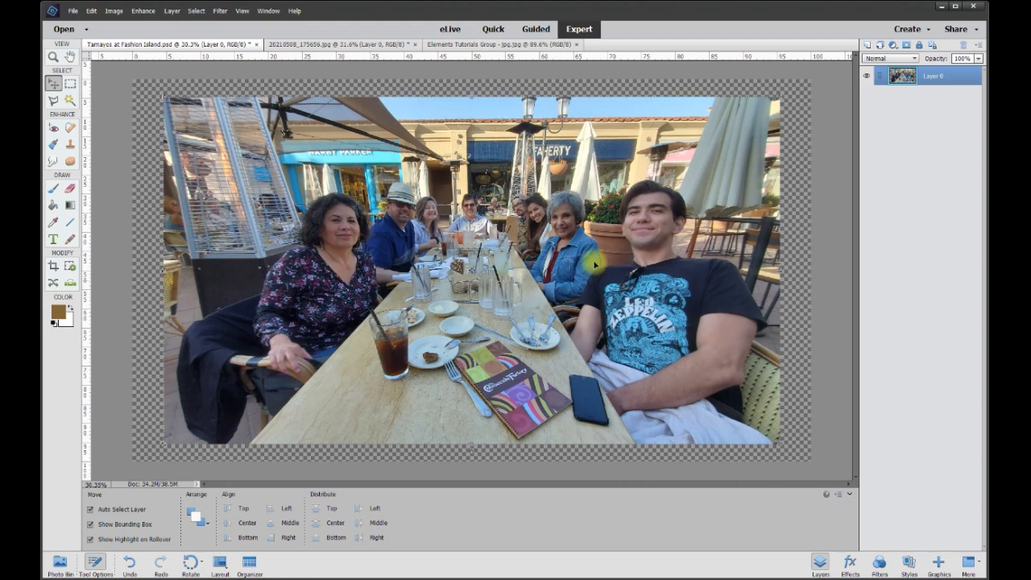
Step: Compare the group photo with the second photo by switching between the two open documents
scroll(540, 275, "up", 1)
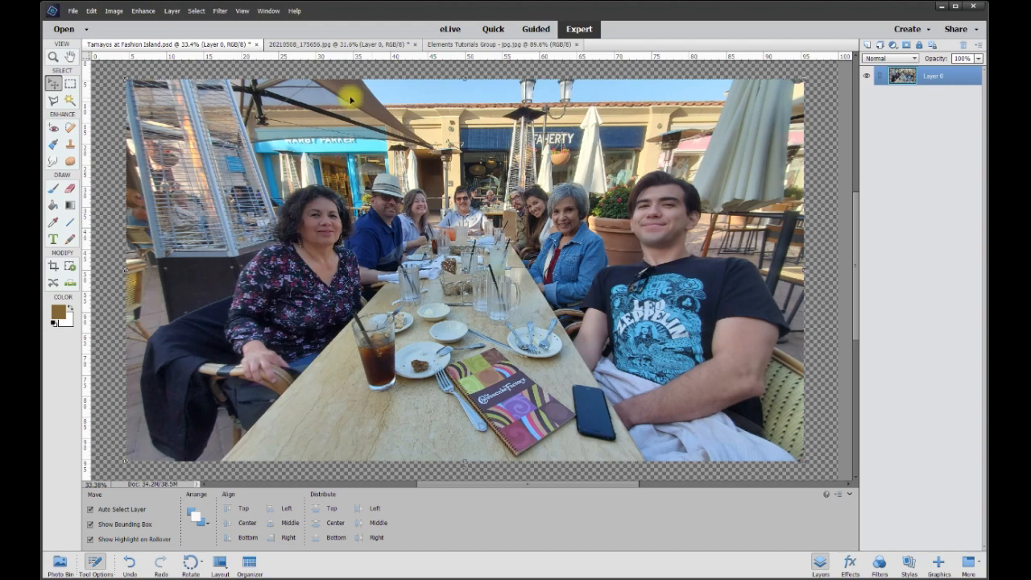
left_click(362, 46)
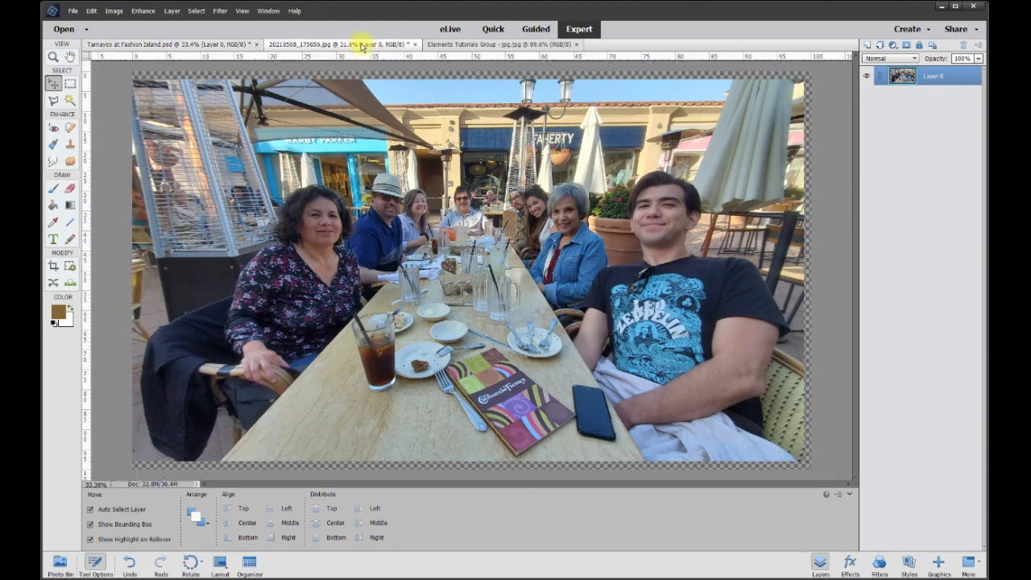
left_click(228, 50)
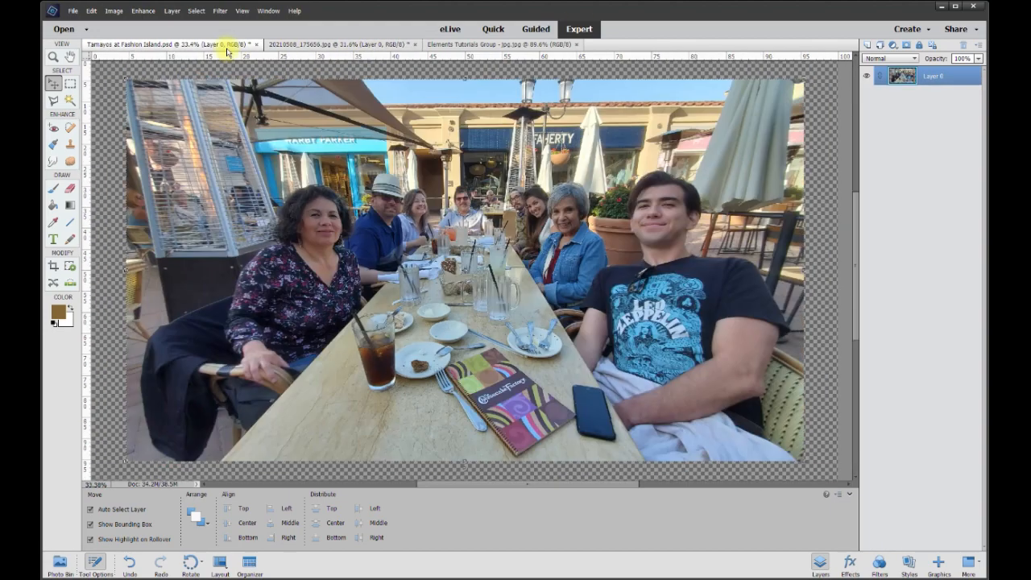
left_click(345, 44)
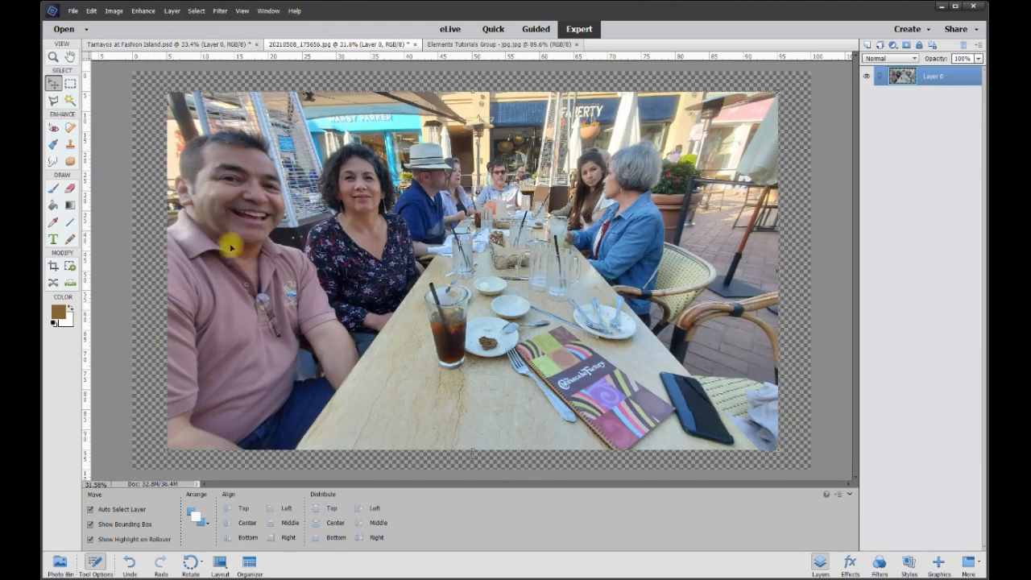
scroll(251, 274, "up", 3)
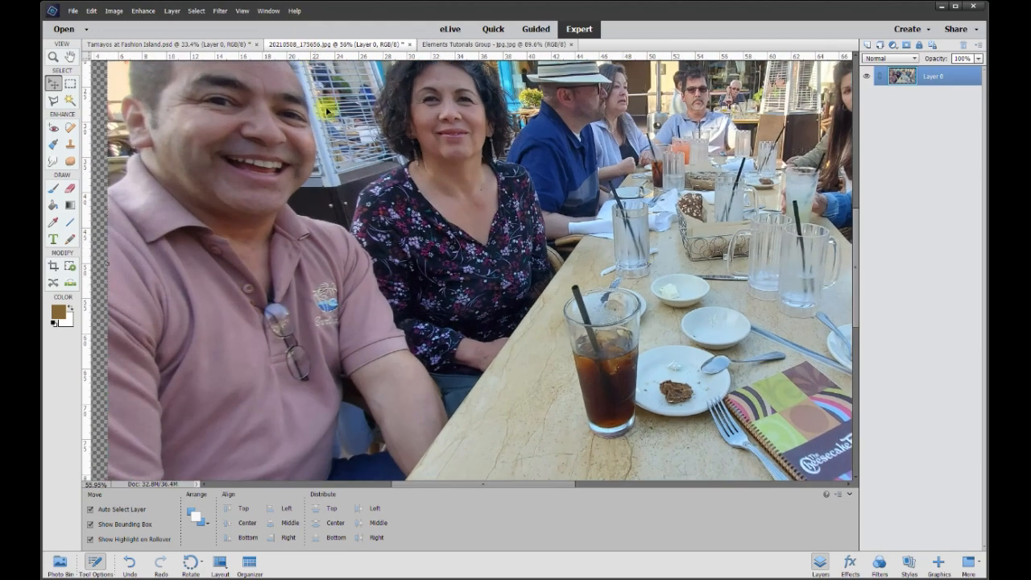
Step: Erase a thin line along the smiling man's outline in the second photo with the Eraser brush
left_click(71, 190)
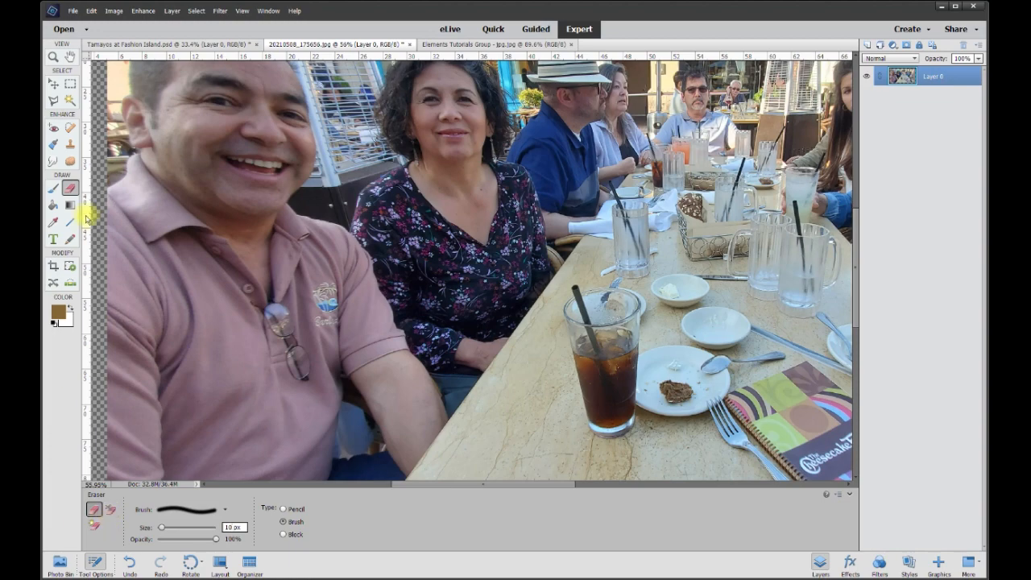
left_click(53, 87)
scroll(854, 212, "down", 3)
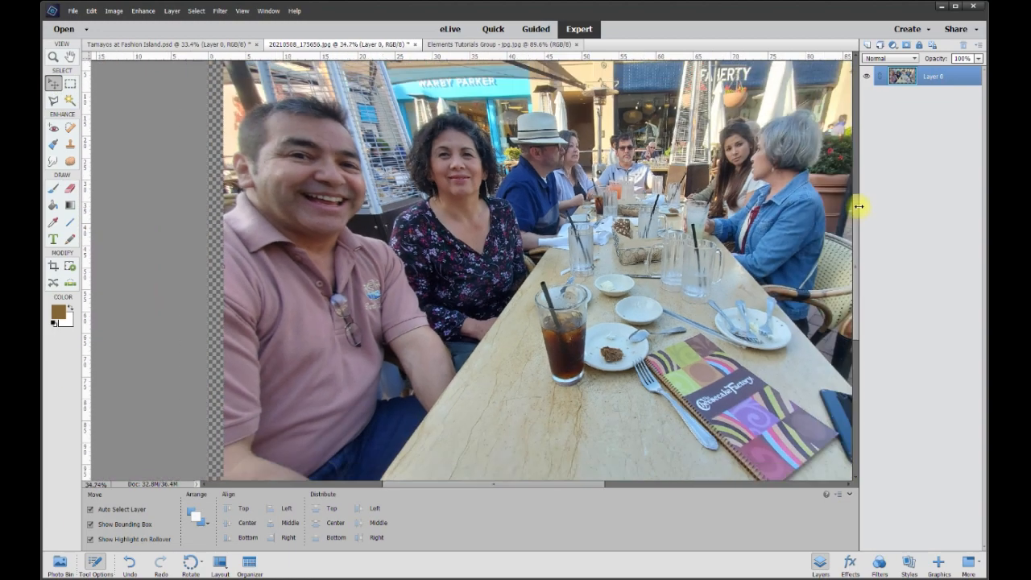
scroll(755, 96, "up", 1)
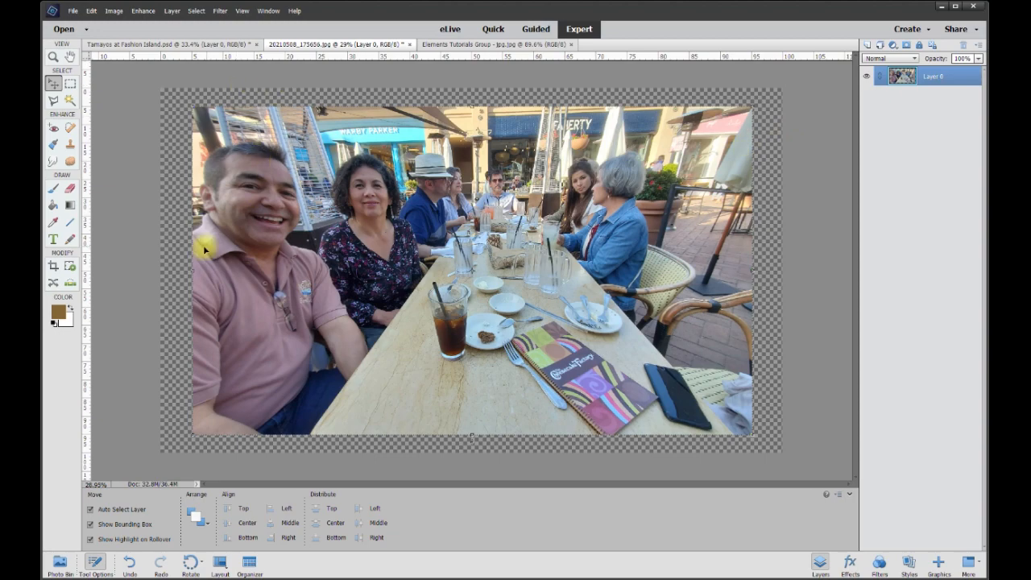
scroll(234, 295, "up", 1)
scroll(252, 350, "up", 1)
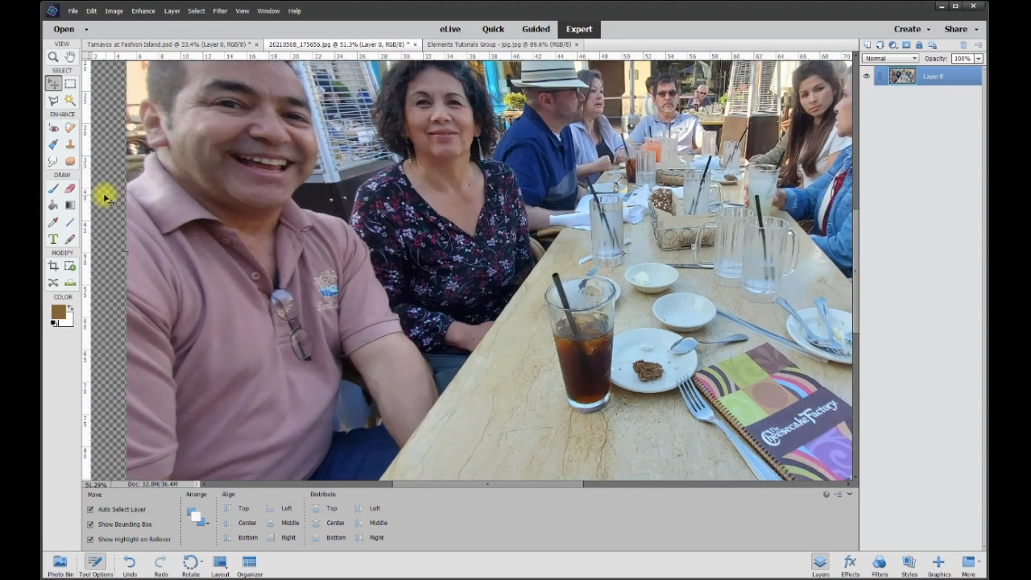
left_click(72, 190)
left_click_drag(856, 246, 853, 286)
scroll(336, 428, "up", 3)
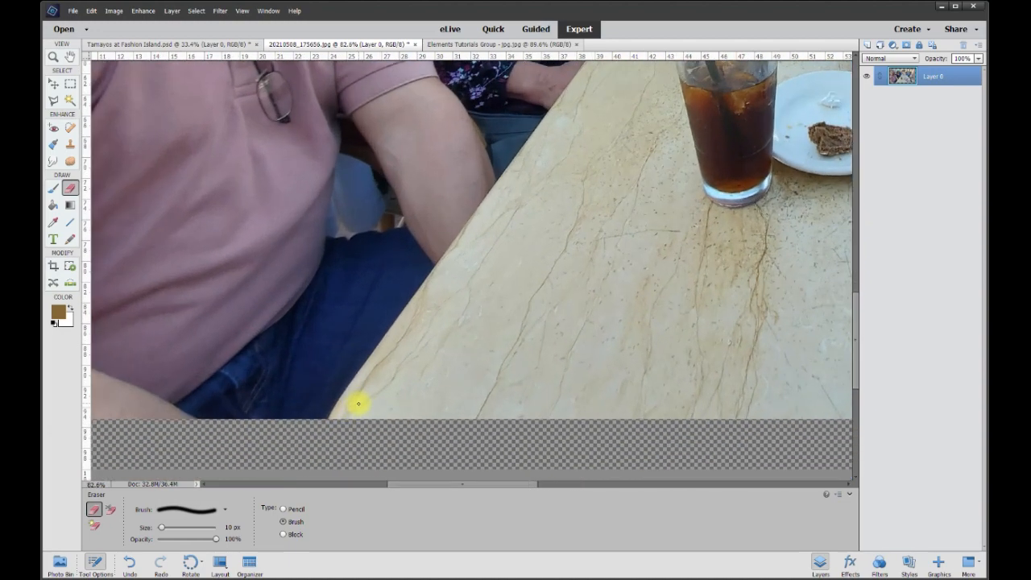
scroll(358, 404, "up", 1)
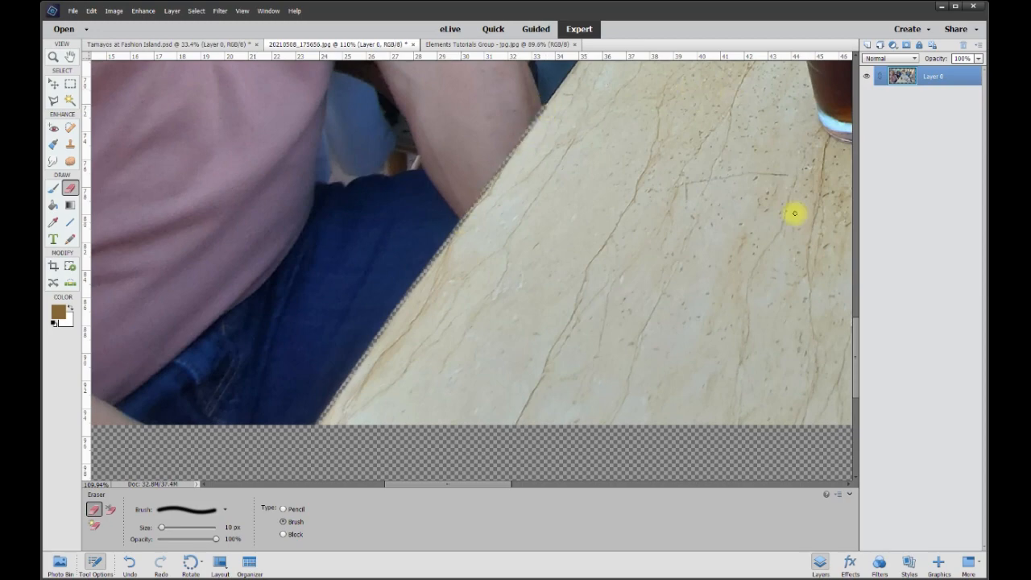
scroll(529, 104, "up", 8)
mouse_move(528, 104)
left_mouse_down()
mouse_move(469, 343)
mouse_move(445, 202)
mouse_move(715, 386)
left_mouse_up()
mouse_move(715, 386)
left_mouse_down()
mouse_move(622, 273)
mouse_move(560, 155)
mouse_move(555, 436)
left_mouse_up()
mouse_move(555, 436)
left_mouse_down()
mouse_move(518, 320)
mouse_move(460, 202)
mouse_move(444, 131)
left_mouse_up()
scroll(443, 132, "up", 3)
left_click_drag(443, 131, 675, 387)
mouse_move(265, 156)
left_mouse_down()
mouse_move(308, 200)
mouse_move(505, 258)
mouse_move(596, 299)
mouse_move(675, 385)
left_mouse_up()
mouse_move(474, 163)
left_mouse_down()
mouse_move(410, 195)
mouse_move(330, 347)
mouse_move(293, 366)
left_mouse_up()
scroll(330, 348, "up", 3)
mouse_move(474, 342)
left_mouse_down()
mouse_move(414, 292)
mouse_move(363, 148)
left_mouse_up()
scroll(362, 148, "down", 1)
scroll(298, 293, "up", 2)
mouse_move(327, 391)
left_mouse_down()
mouse_move(320, 306)
mouse_move(339, 186)
left_mouse_up()
scroll(339, 186, "up", 3)
mouse_move(334, 342)
left_mouse_down()
mouse_move(395, 242)
mouse_move(552, 189)
mouse_move(740, 151)
left_mouse_up()
left_click_drag(739, 151, 261, 150)
left_click_drag(373, 150, 443, 142)
key("]")
left_click_drag(532, 147, 687, 248)
left_click_drag(687, 248, 472, 126)
key("[")
mouse_move(494, 310)
left_mouse_down()
mouse_move(513, 365)
mouse_move(540, 321)
mouse_move(554, 413)
mouse_move(568, 232)
mouse_move(590, 334)
mouse_move(565, 456)
mouse_move(474, 307)
mouse_move(551, 224)
left_mouse_up()
Step: Trace a closed Polygonal Lasso selection around the smiling man in the second photo
scroll(513, 365, "down", 2)
scroll(559, 428, "down", 2)
scroll(583, 363, "down", 2)
scroll(494, 306, "down", 1)
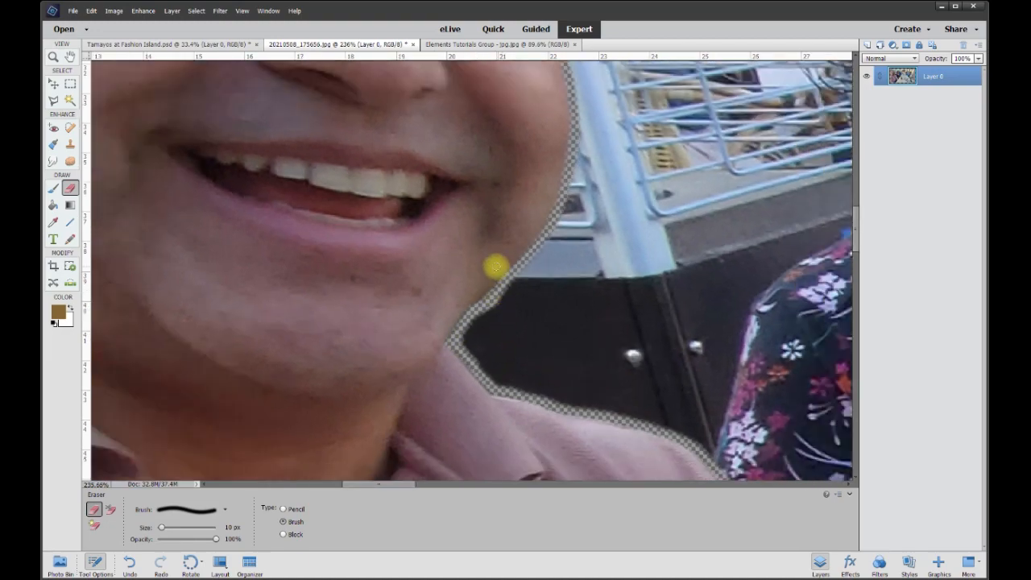
scroll(495, 265, "down", 1)
scroll(437, 199, "down", 3)
scroll(253, 185, "up", 1)
scroll(233, 178, "up", 2)
left_click(52, 101)
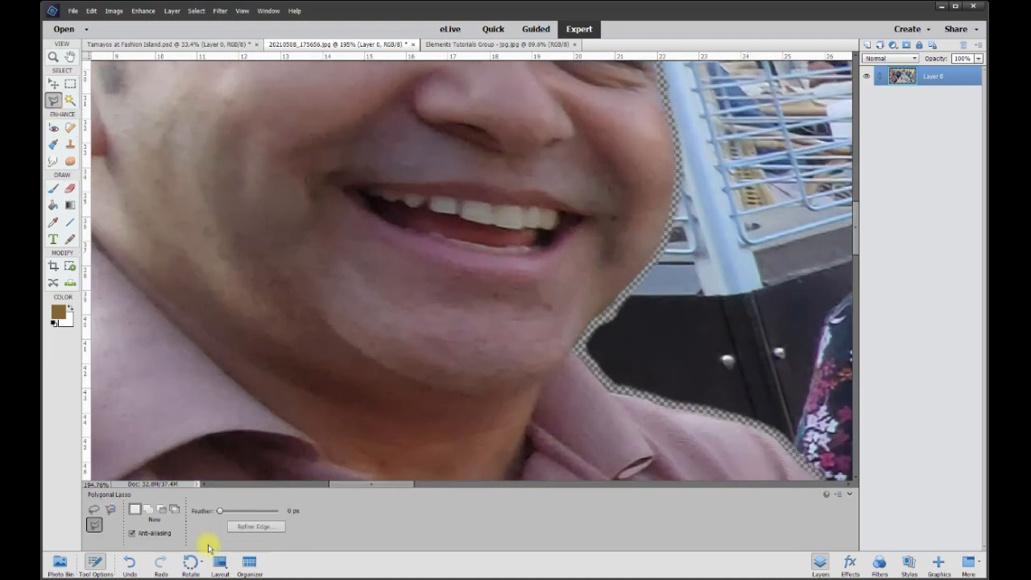
left_click_drag(856, 242, 853, 421)
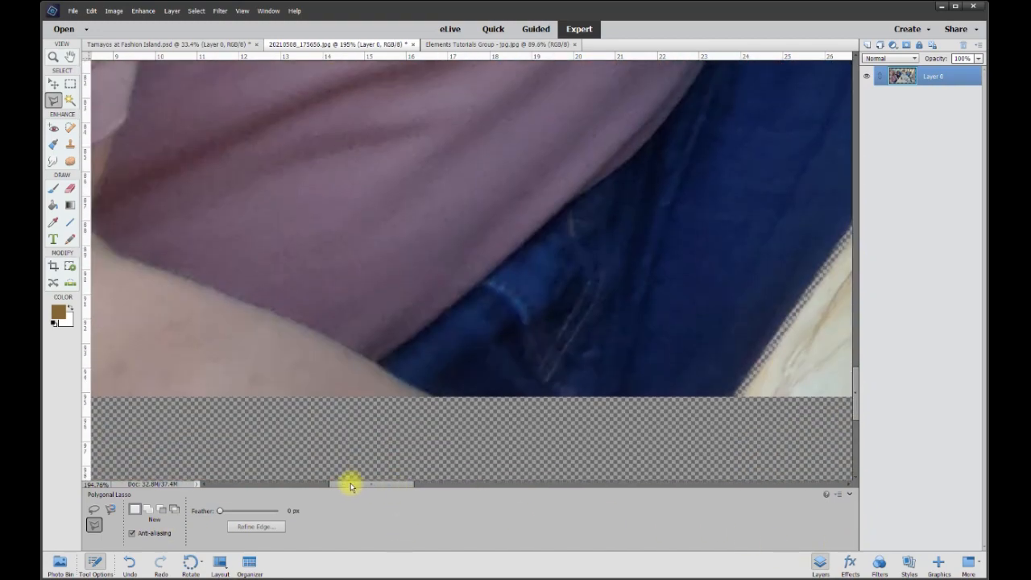
left_click_drag(370, 484, 326, 485)
left_click(331, 422)
scroll(330, 403, "up", 10)
left_click(349, 342)
left_click(419, 291)
left_click(461, 217)
left_click(433, 200)
left_click(408, 267)
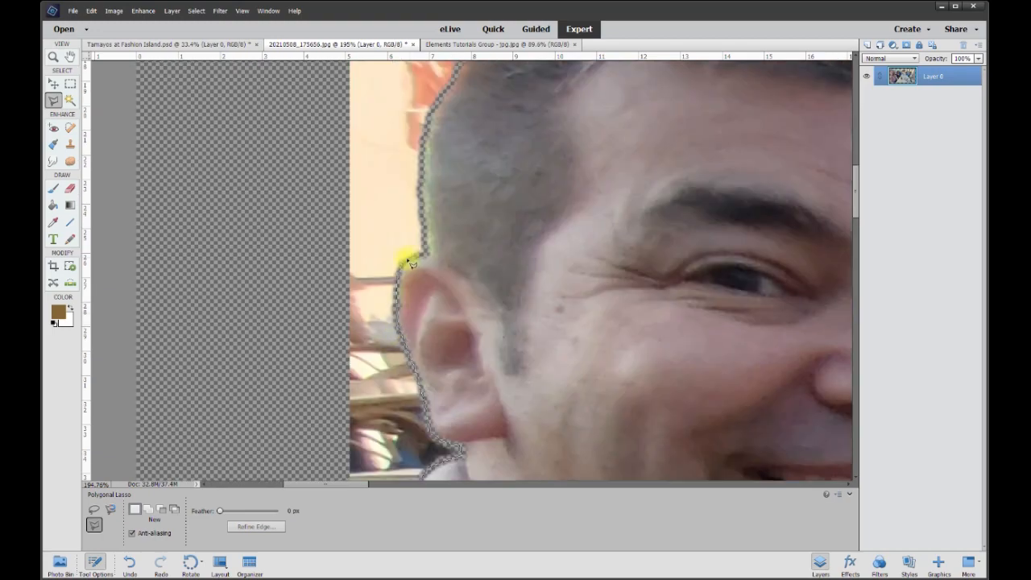
left_click(426, 212)
left_click(456, 304)
left_click(510, 258)
left_click(606, 252)
left_click(794, 223)
left_click(518, 234)
left_click(666, 291)
left_click(705, 409)
left_click(716, 347)
left_click(738, 359)
left_click(738, 278)
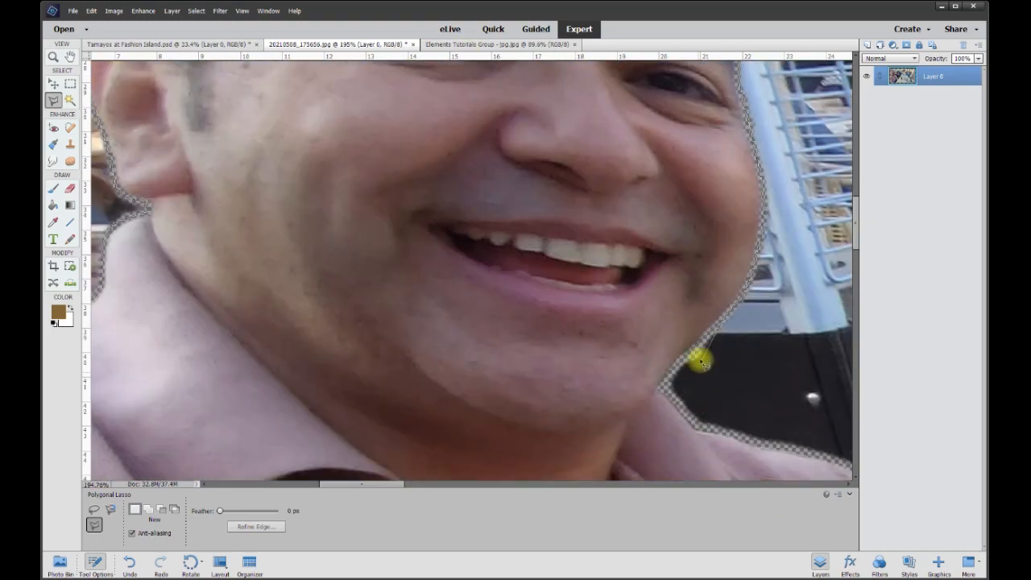
left_click(699, 358)
left_click(673, 406)
left_click(666, 276)
left_click(712, 371)
left_click(764, 420)
left_click(656, 354)
left_click(744, 454)
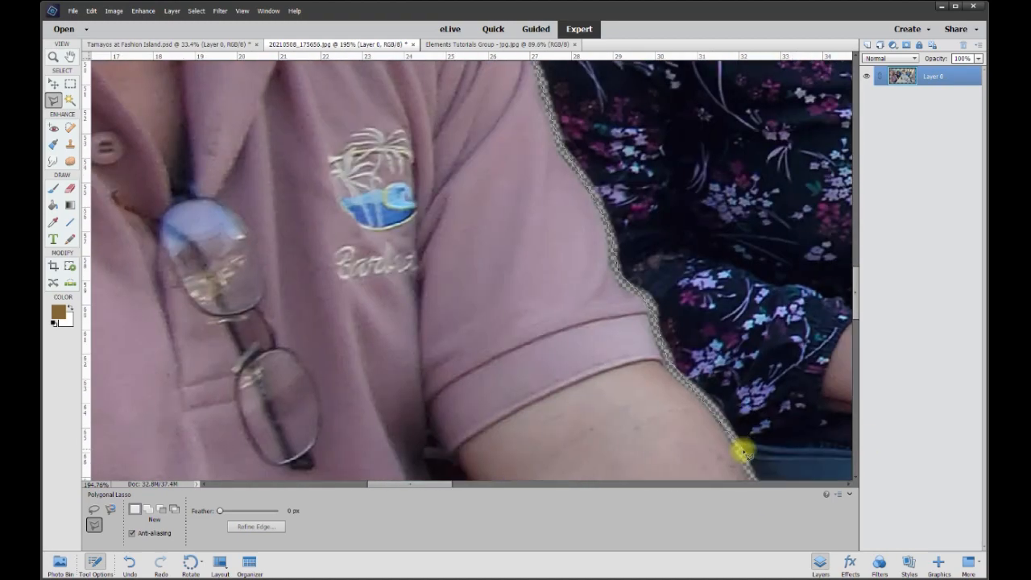
left_click(796, 216)
left_click(396, 437)
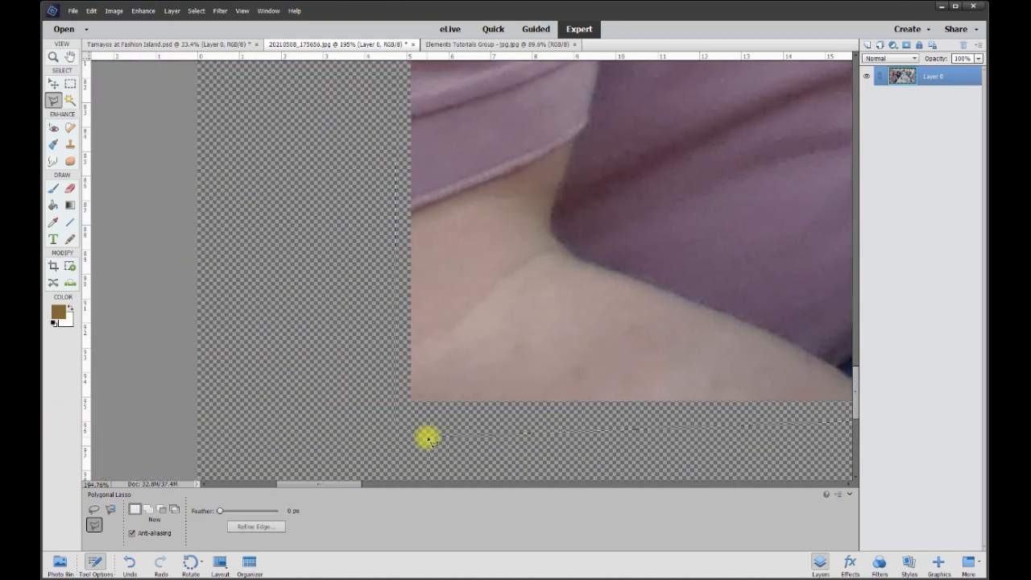
double_click(429, 434)
Step: Copy the selected man onto a new layer with Layer Via Copy
scroll(470, 375, "down", 4)
scroll(470, 376, "down", 5)
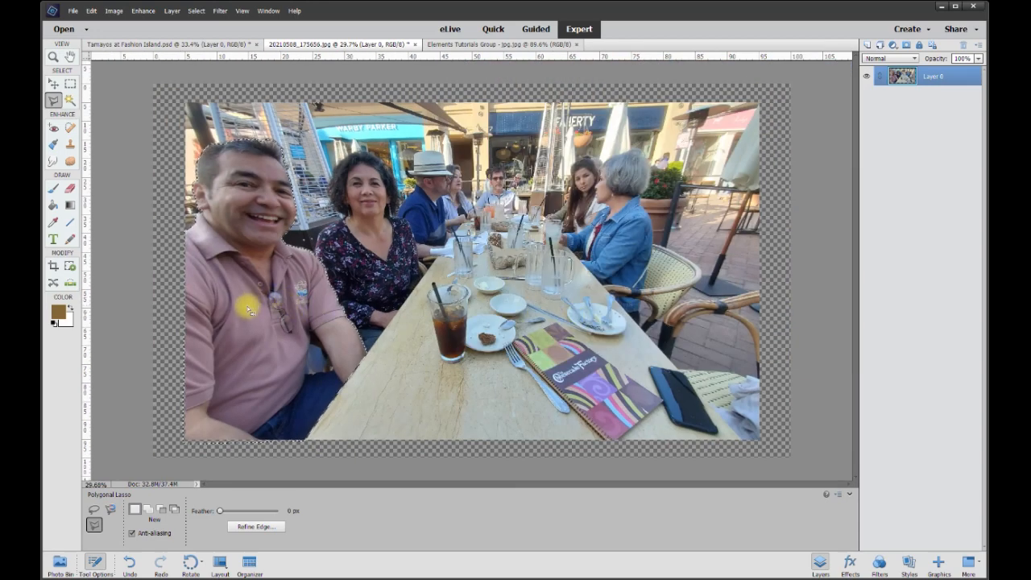
right_click(249, 309)
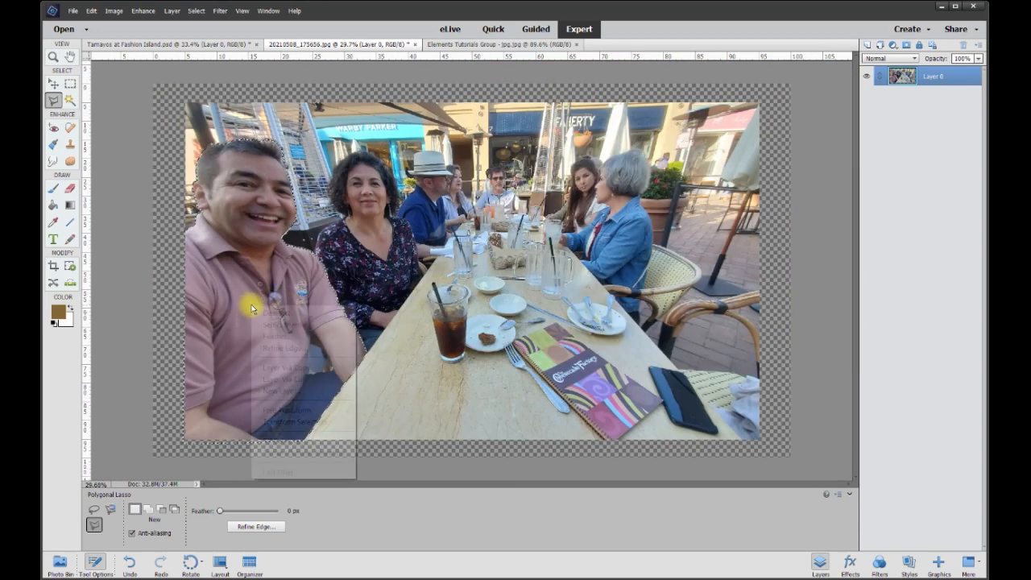
left_click(307, 367)
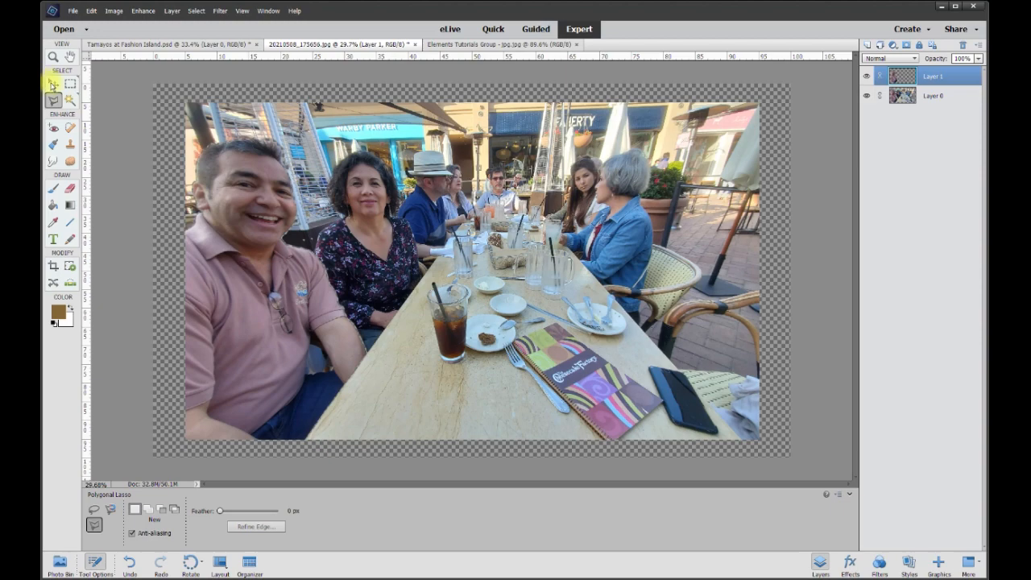
Step: Drag the man's new layer into the group photo and position him at its left edge
left_click(52, 84)
mouse_move(254, 290)
left_mouse_down()
mouse_move(406, 274)
mouse_move(439, 307)
left_mouse_up()
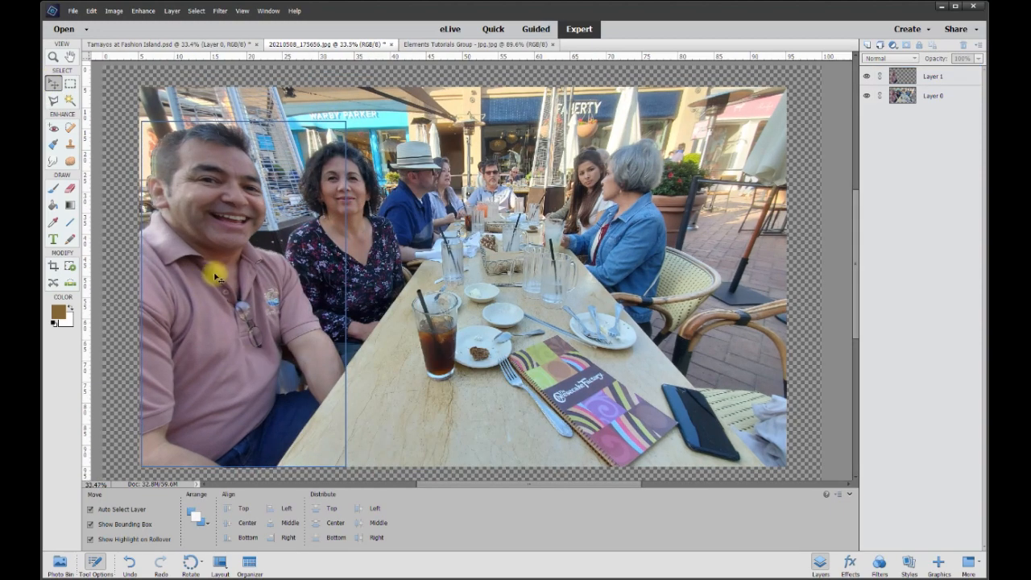
left_click_drag(212, 301, 201, 47)
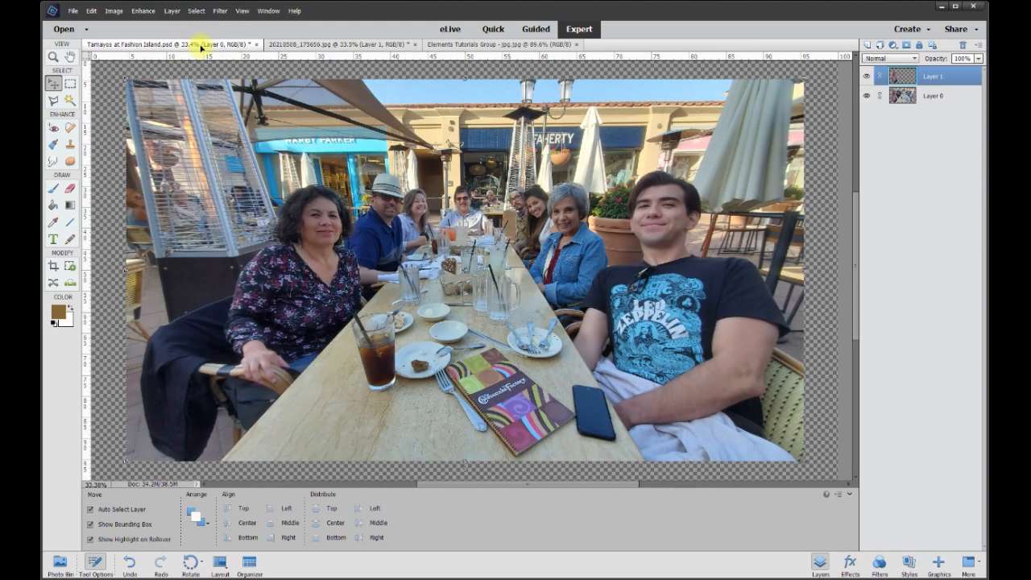
left_click_drag(200, 47, 199, 234)
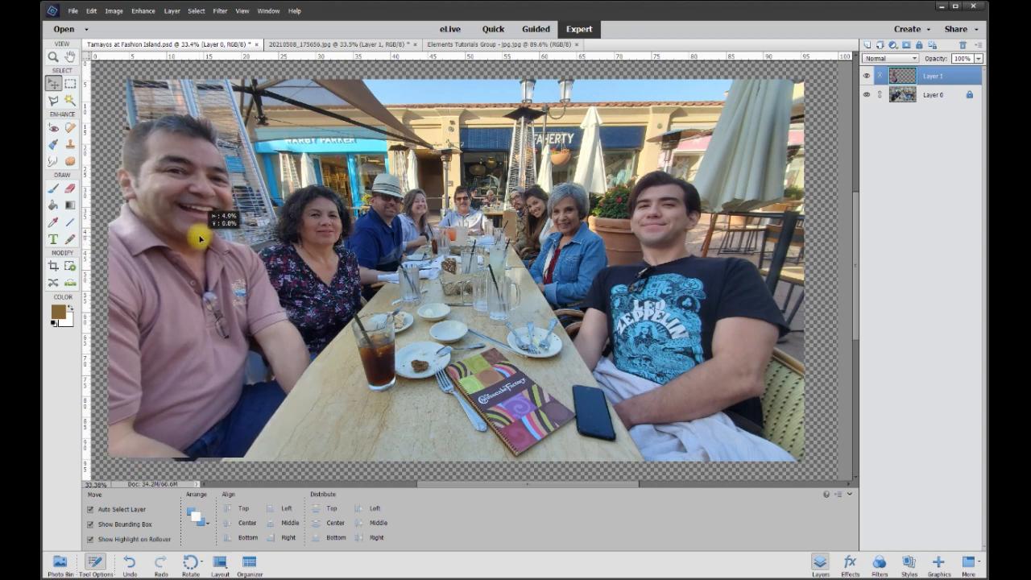
left_click_drag(230, 339, 208, 304)
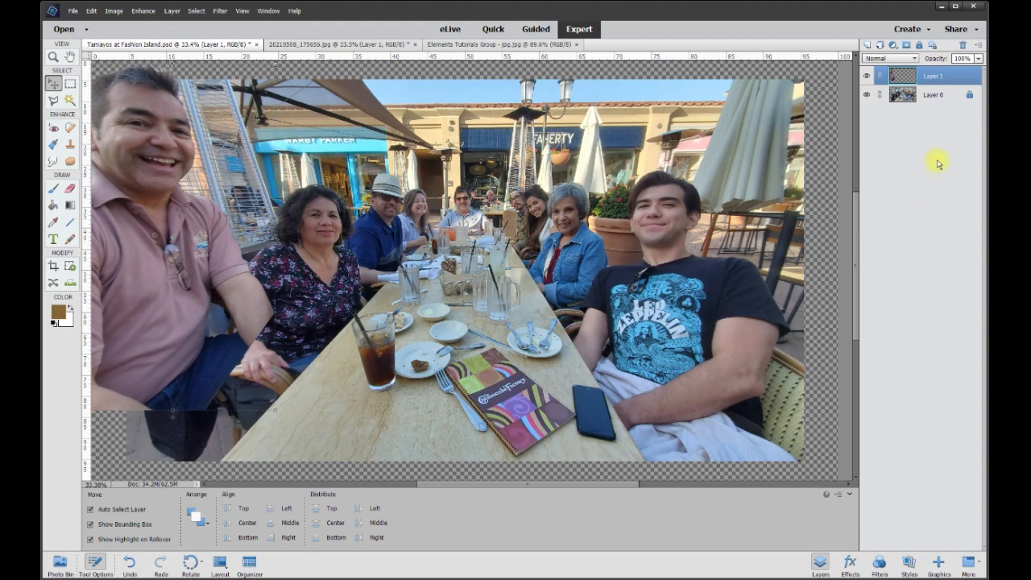
Step: Hide the man's layer and trace a Polygonal Lasso selection of the table area beside the drink
left_click(868, 76)
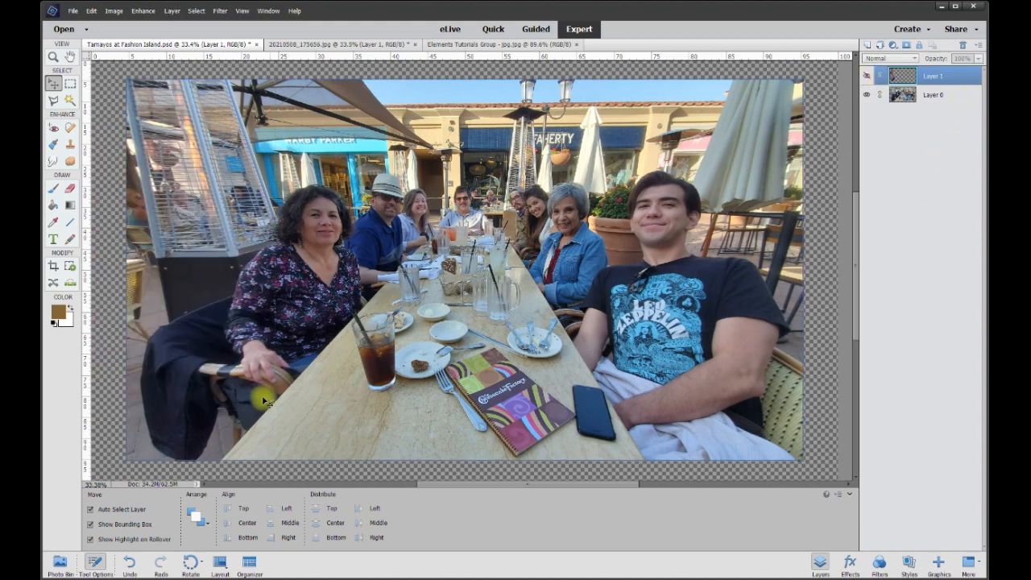
scroll(179, 368, "up", 2)
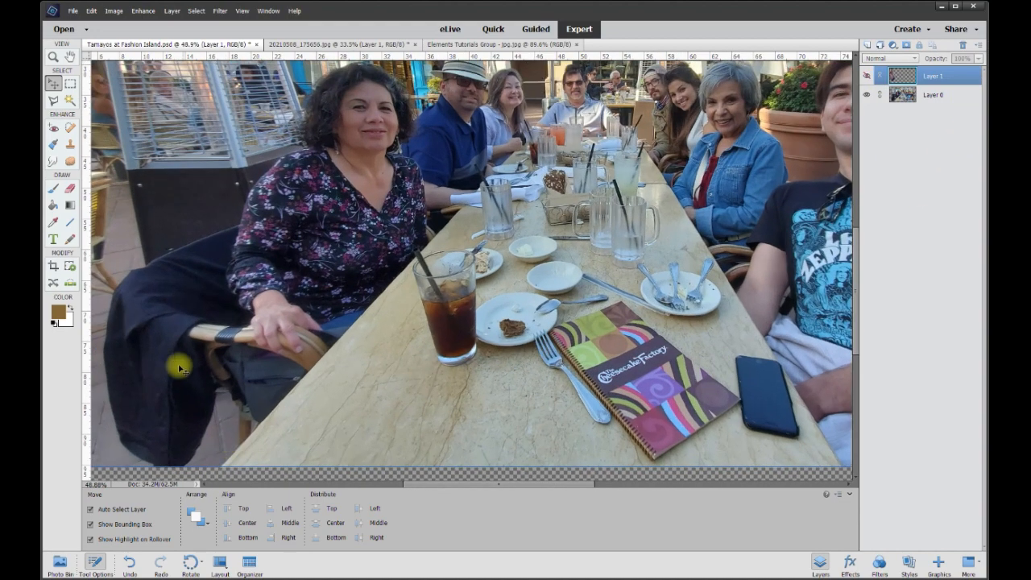
left_click(53, 101)
scroll(336, 451, "up", 2)
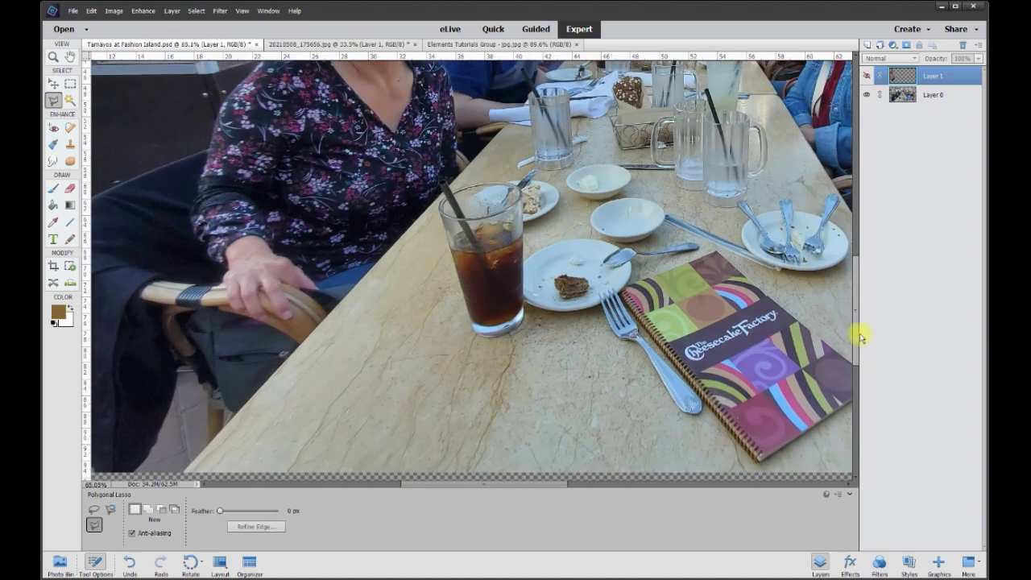
scroll(856, 343, "down", 3)
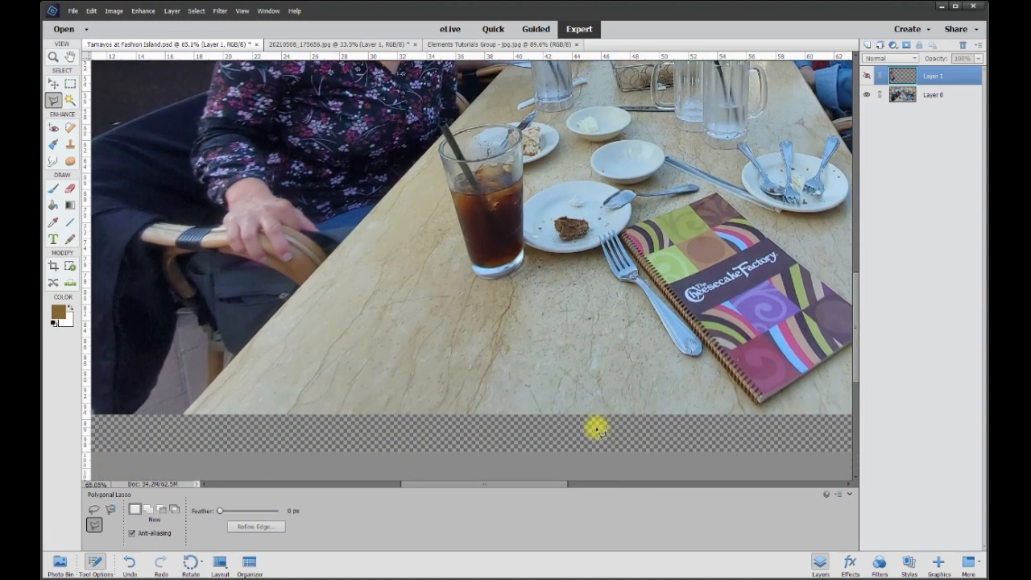
left_click(507, 431)
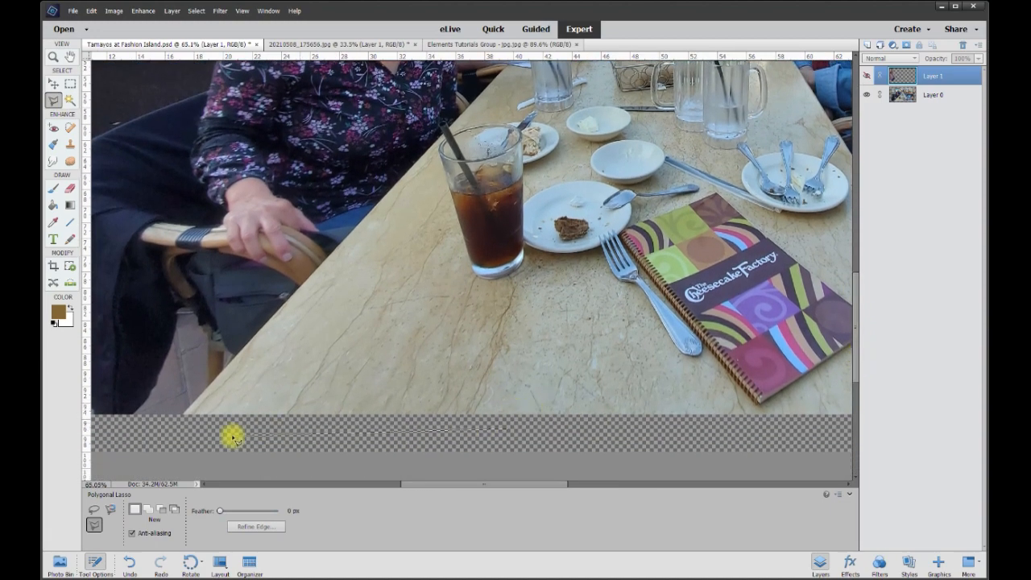
left_click(184, 416)
left_click(442, 133)
left_click(561, 124)
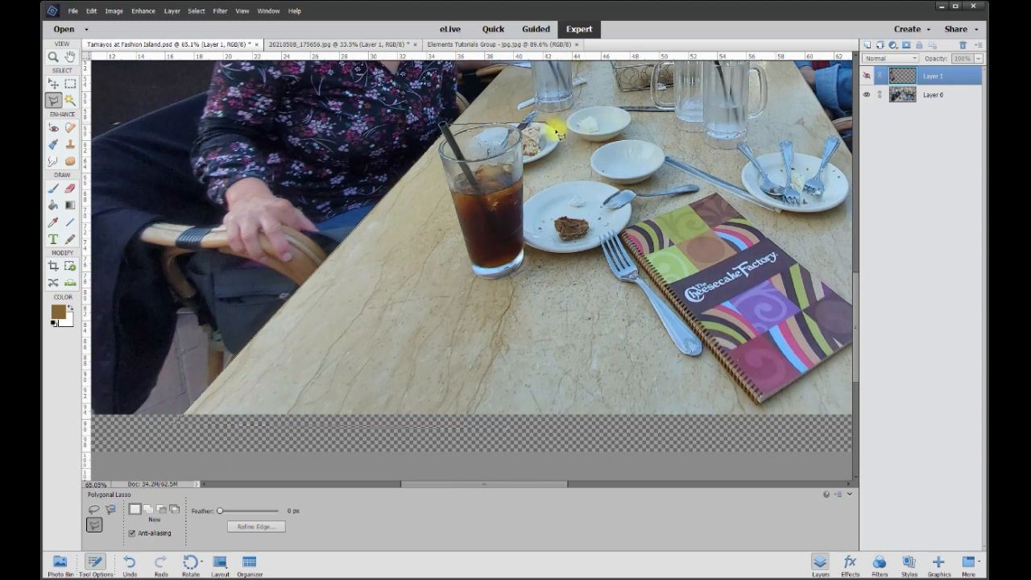
left_click(562, 184)
left_click(524, 194)
left_click(524, 406)
double_click(512, 409)
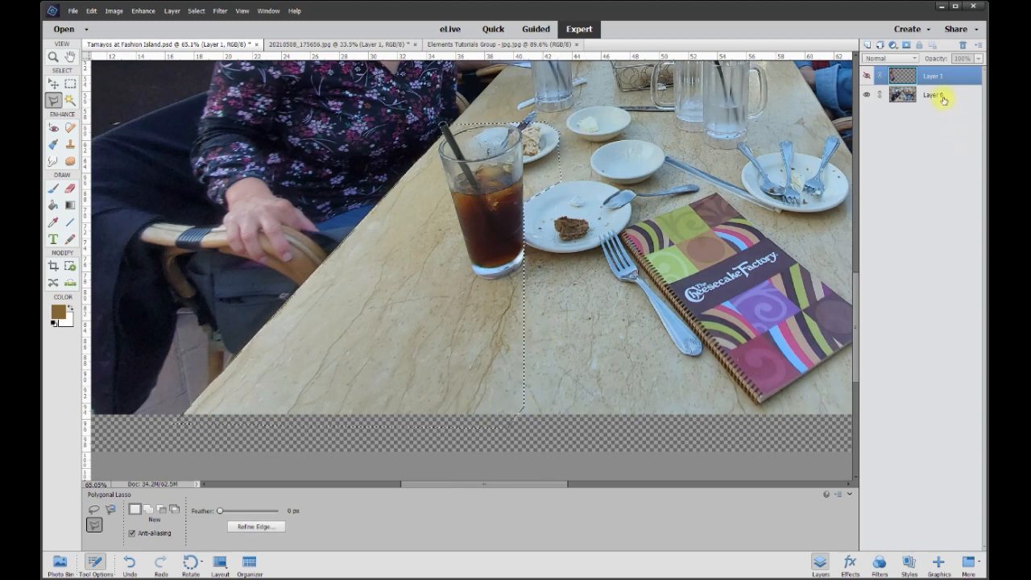
Step: Copy the selected table area from the background layer onto a new layer with Layer Via Copy
left_click(951, 100)
right_click(412, 328)
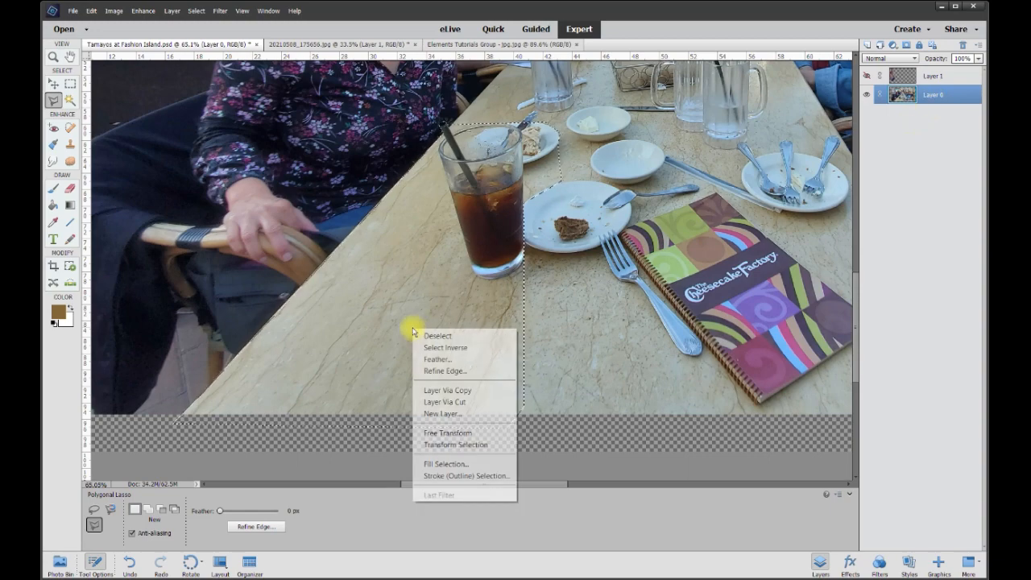
left_click(476, 389)
scroll(414, 260, "down", 5)
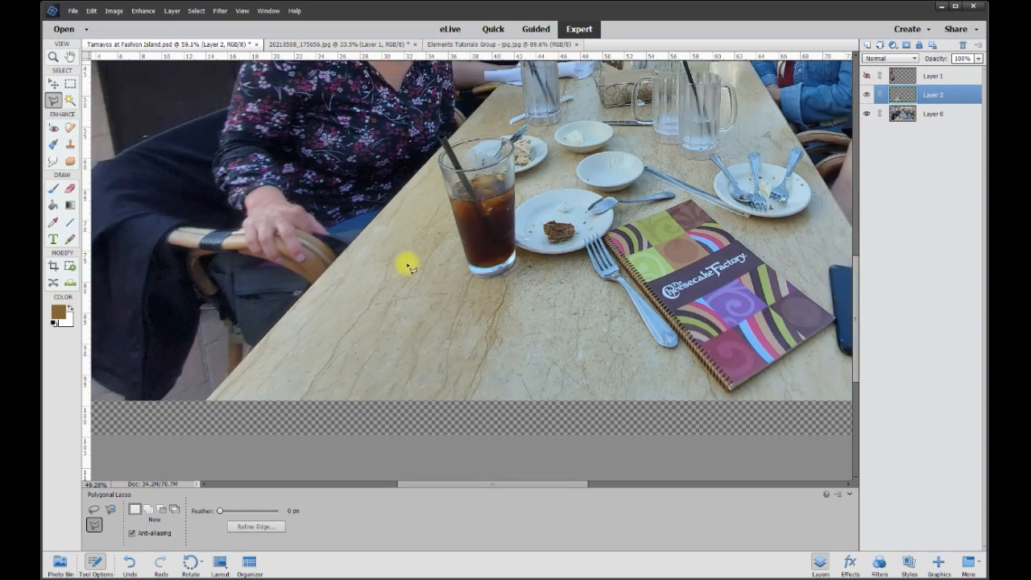
scroll(298, 252, "up", 2)
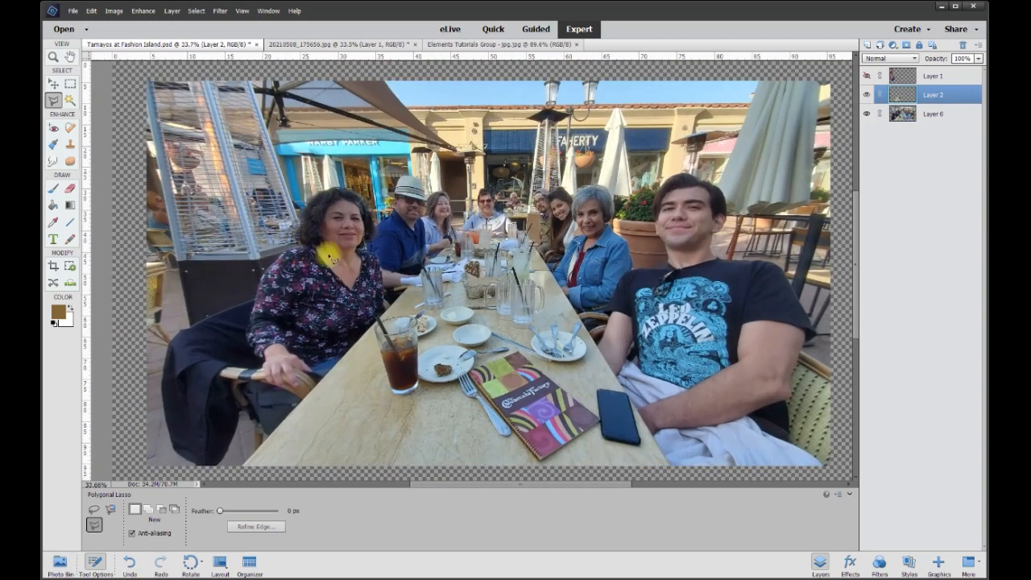
Step: Show the man's layer again and move it beneath the copied table layer in the layer stack
left_click(868, 78)
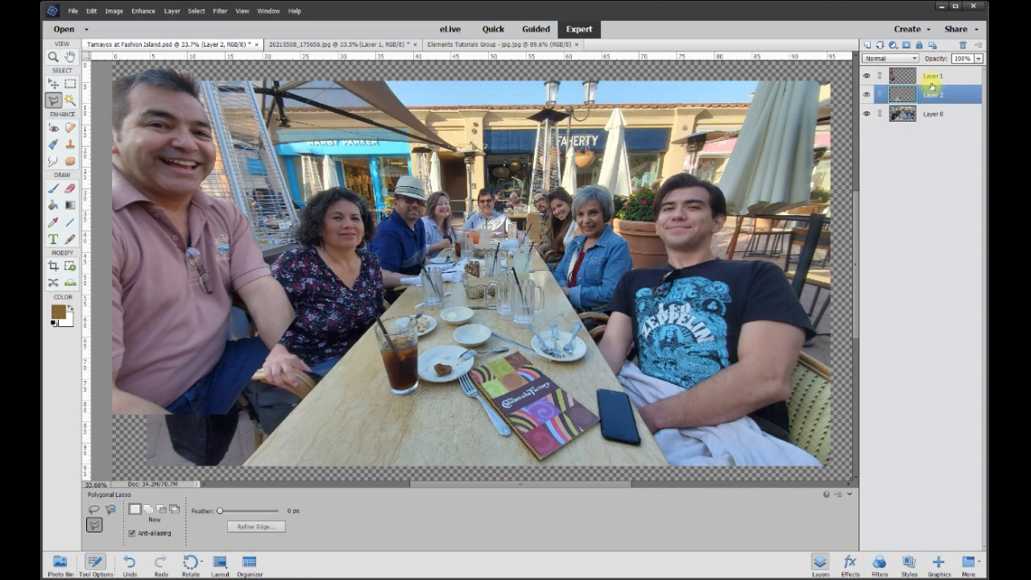
left_click_drag(933, 78, 930, 105)
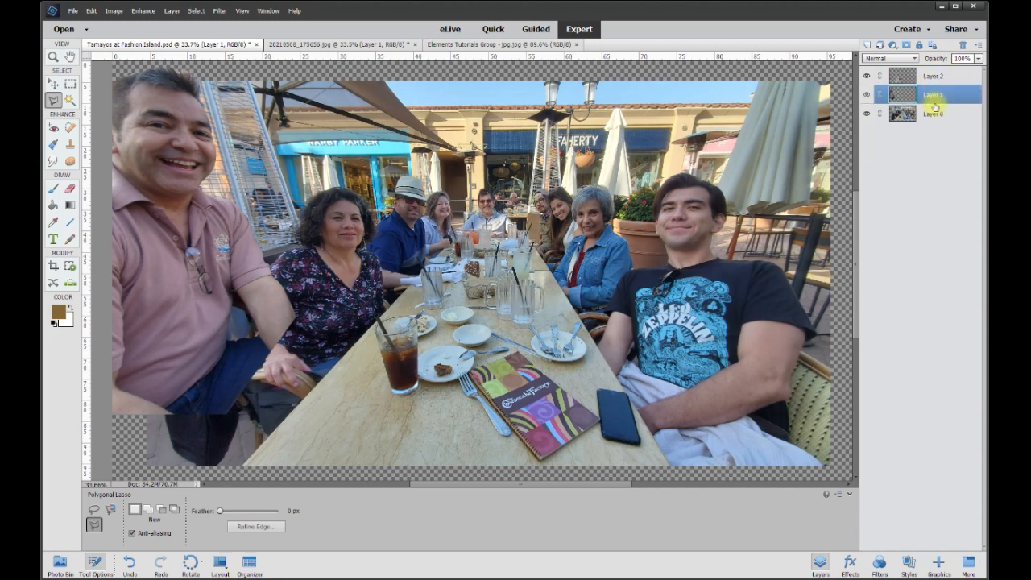
Step: Move the man lower and right, then scale him to about 86% width and 84% height behind the table
left_click(54, 83)
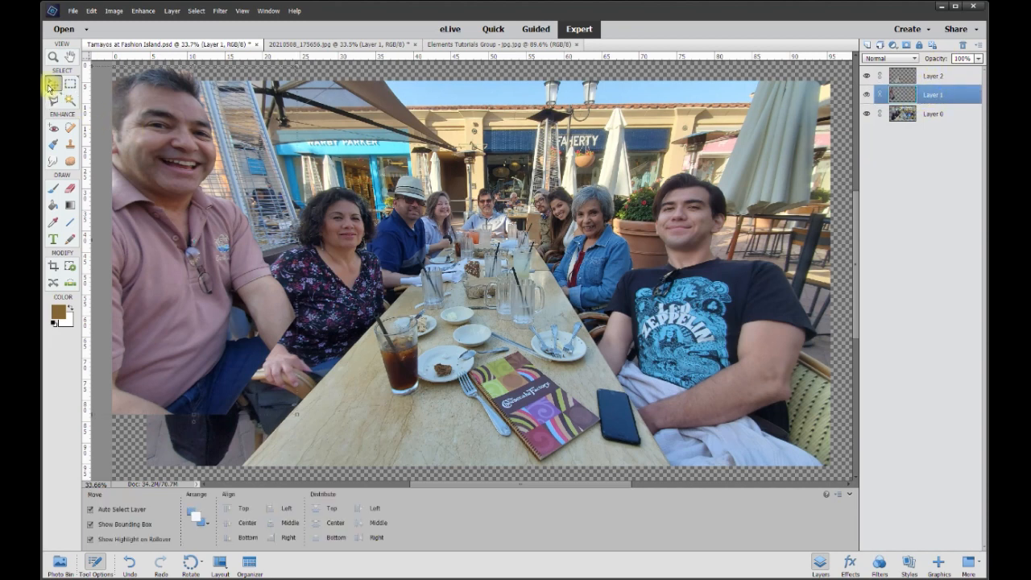
mouse_move(184, 166)
left_mouse_down()
mouse_move(206, 232)
mouse_move(241, 235)
mouse_move(231, 205)
mouse_move(216, 203)
mouse_move(286, 233)
mouse_move(223, 189)
mouse_move(225, 212)
mouse_move(247, 211)
mouse_move(239, 217)
mouse_move(242, 203)
left_mouse_up()
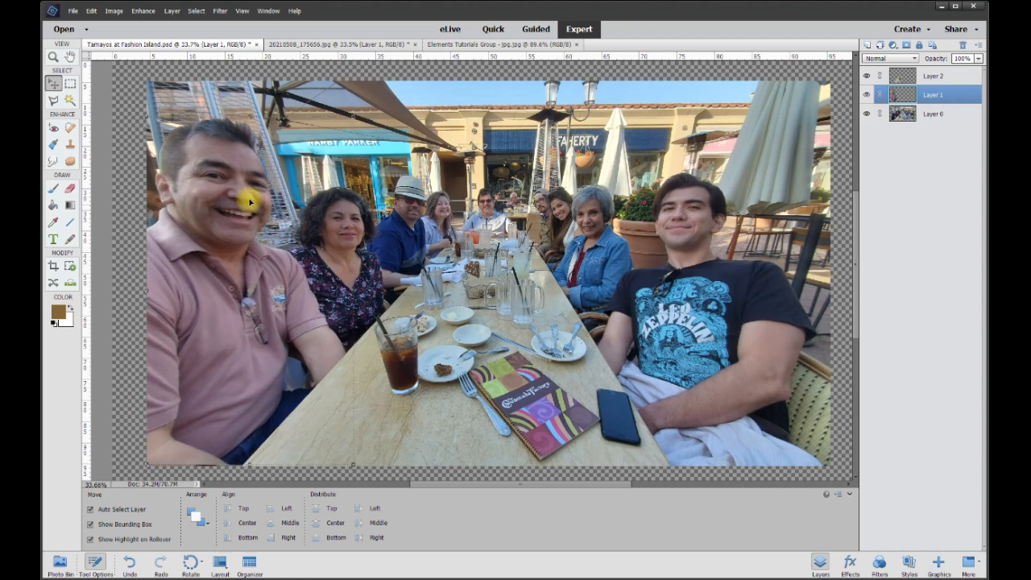
left_click_drag(354, 116, 326, 174)
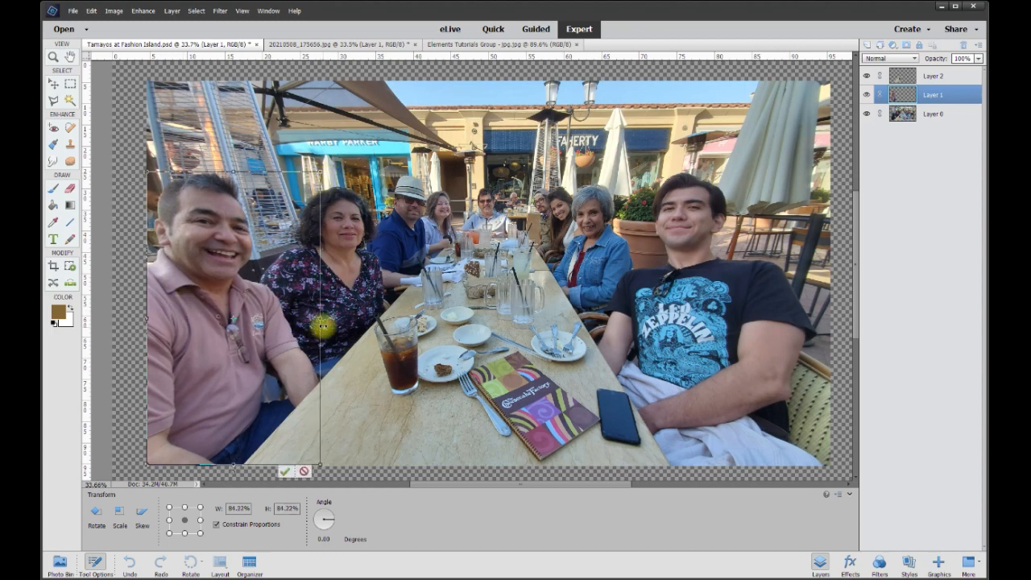
left_click_drag(324, 318, 326, 349)
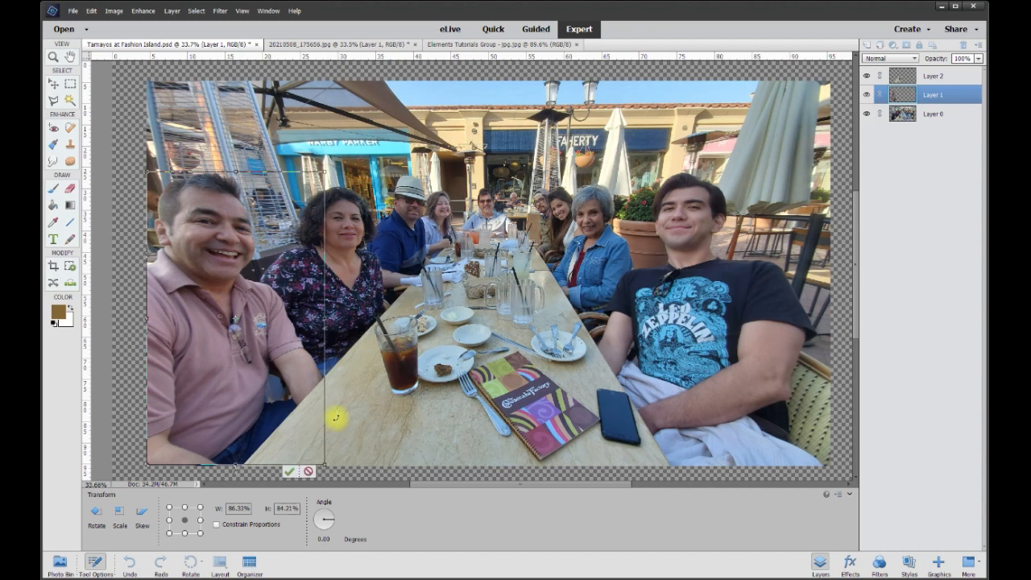
left_click(287, 473)
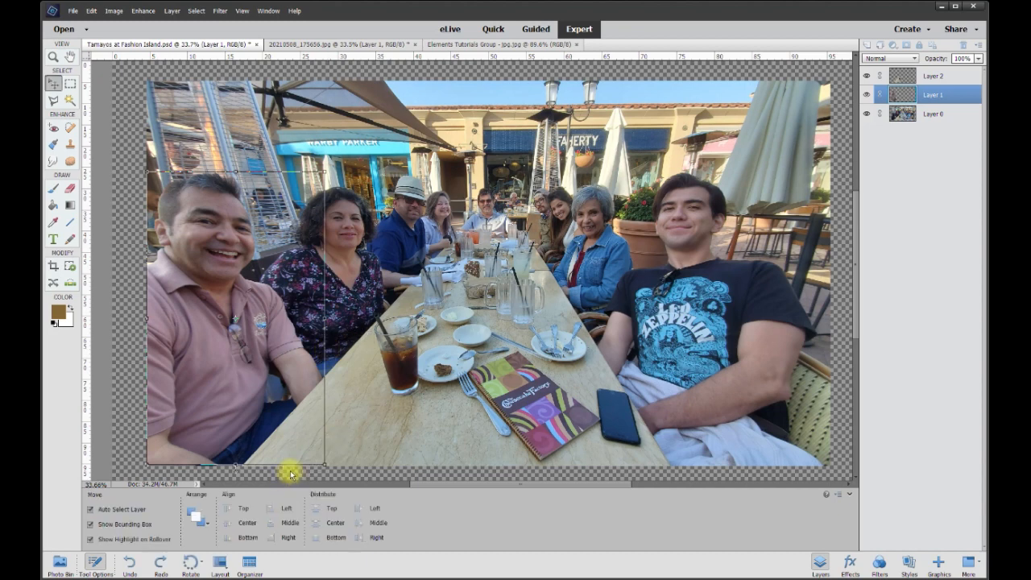
left_click(130, 368)
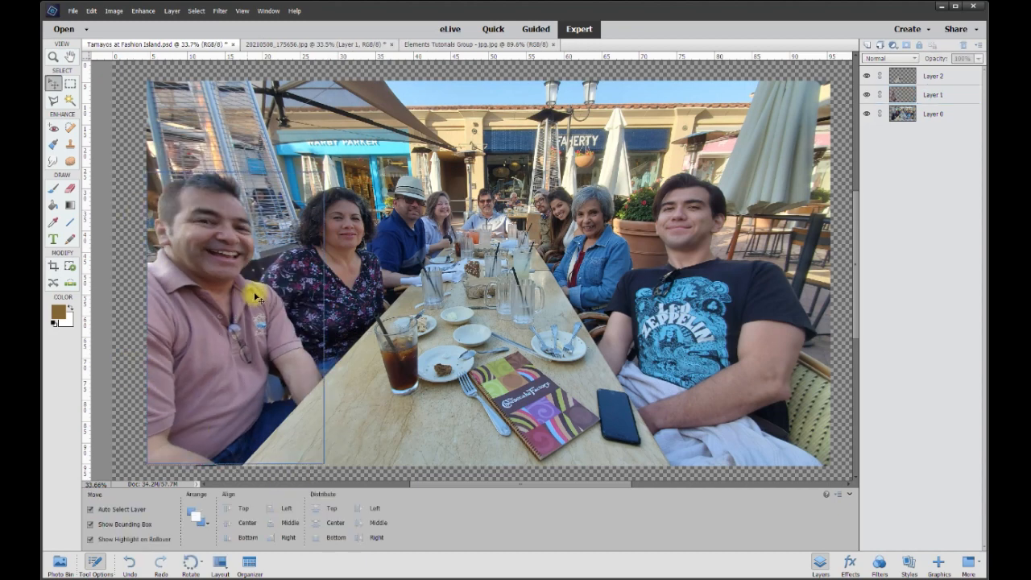